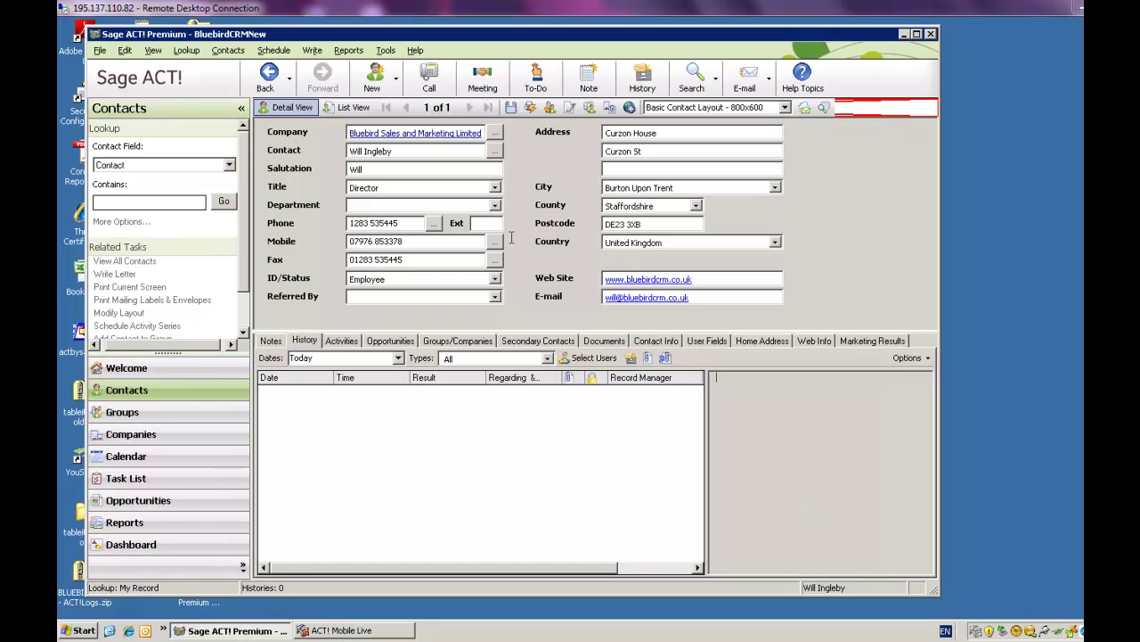
Step: Create a new Cooper Curtains PLC contact with the person's name, Director title, phone and mobile numbers
left_click(382, 86)
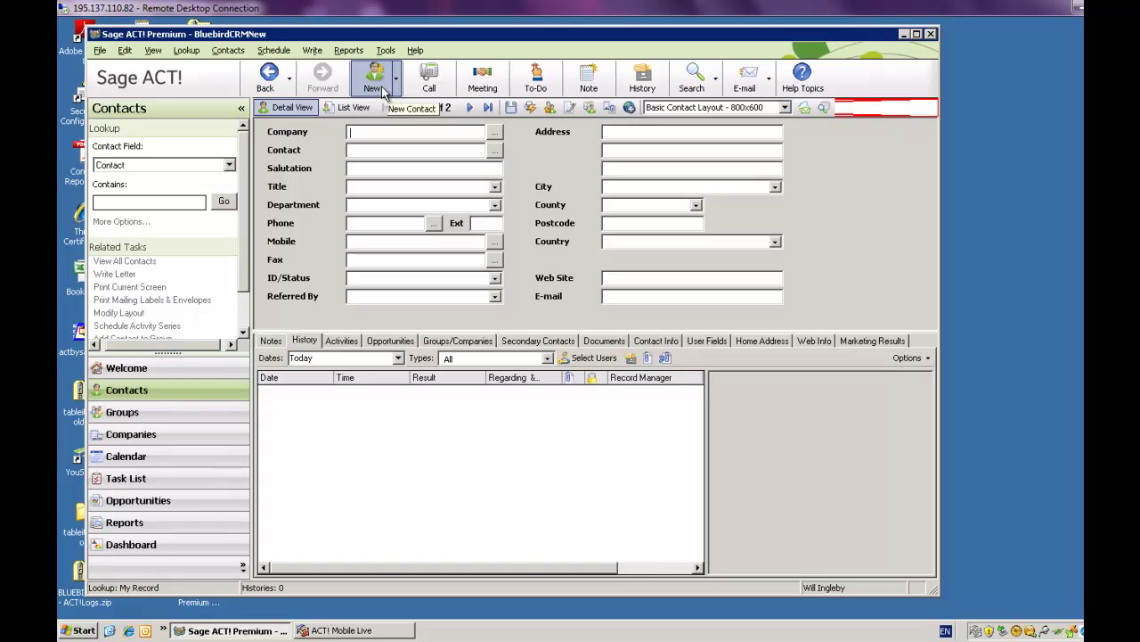
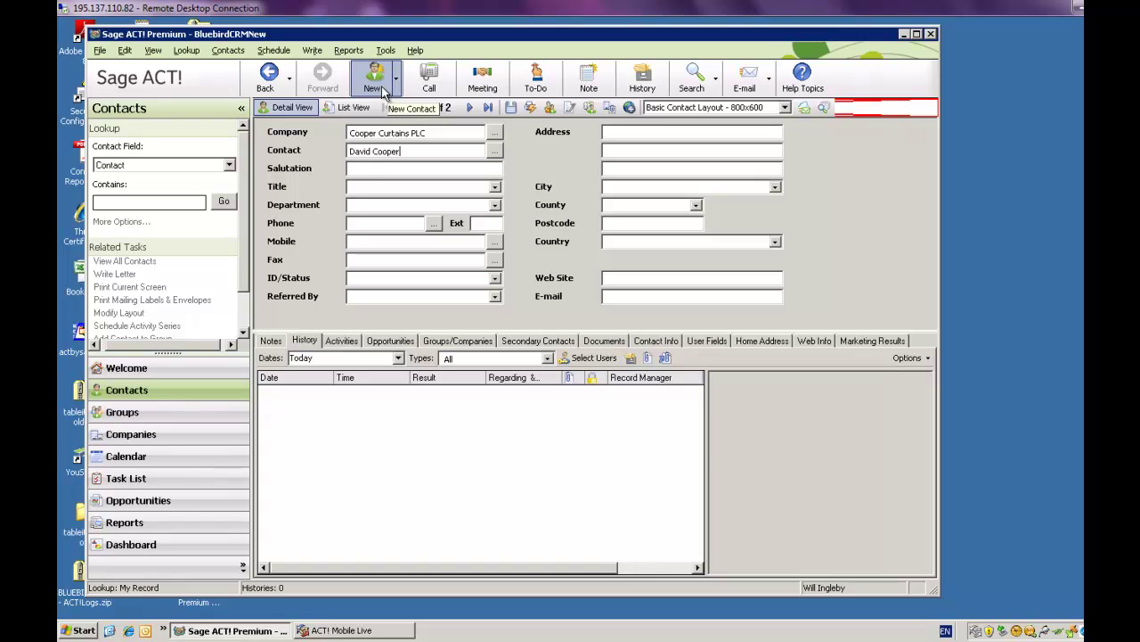
key("Tab")
key("Down")
key("Tab")
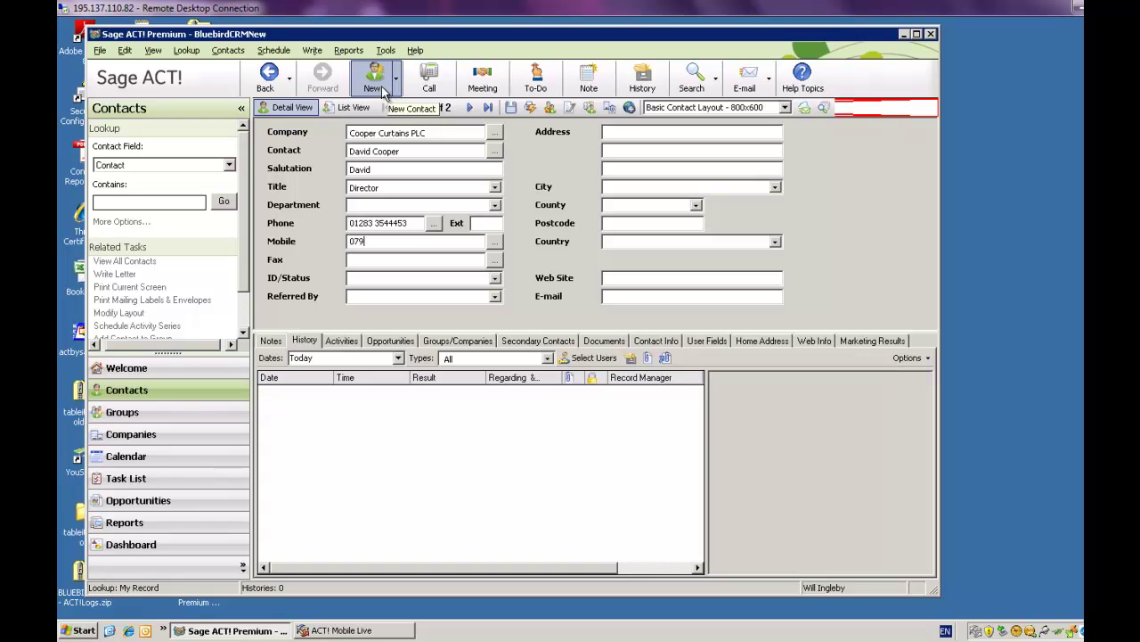
key("Tab")
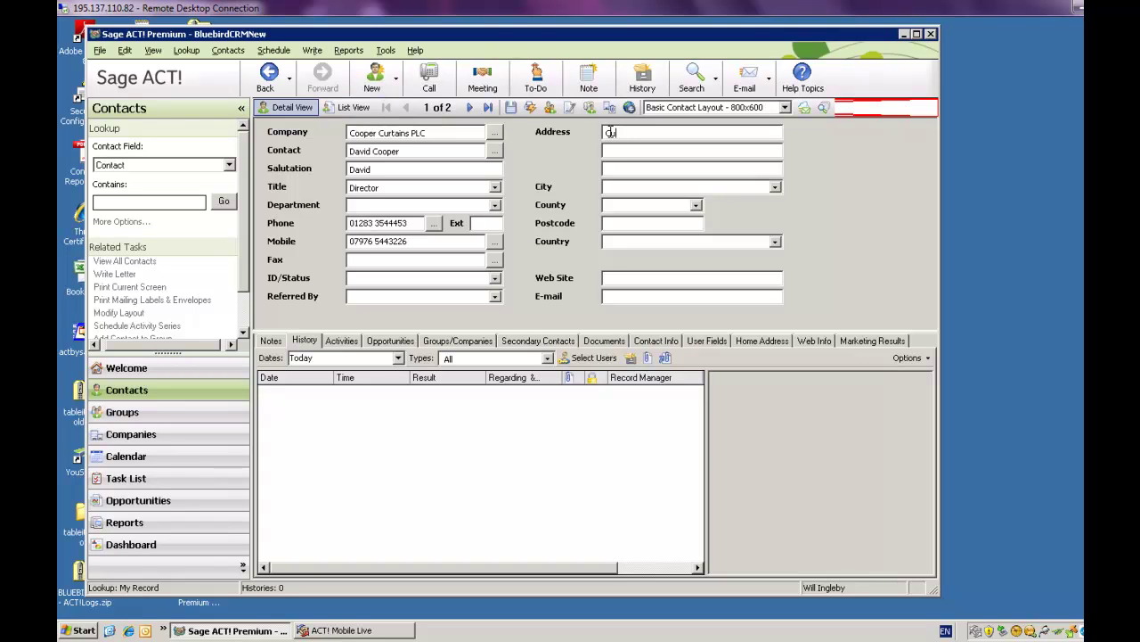
Step: Enter the contact's street address, city, Staffordshire county, postcode and United Kingdom country
left_click(609, 133)
key("Tab")
key("Tab")
type("Burton Upio")
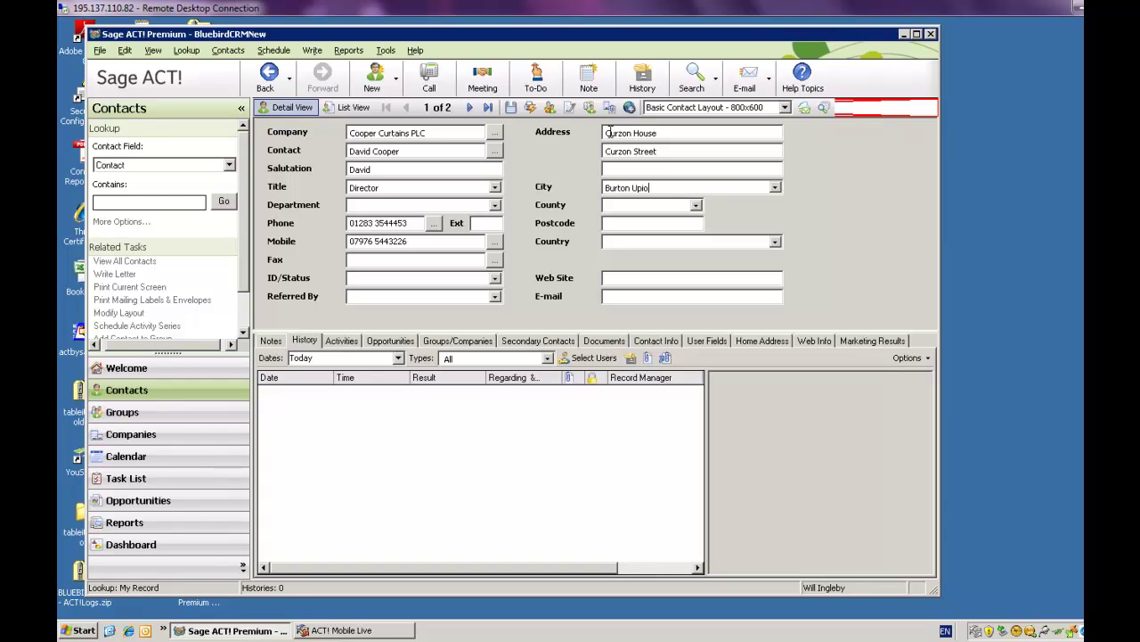
type("nStaffordshire")
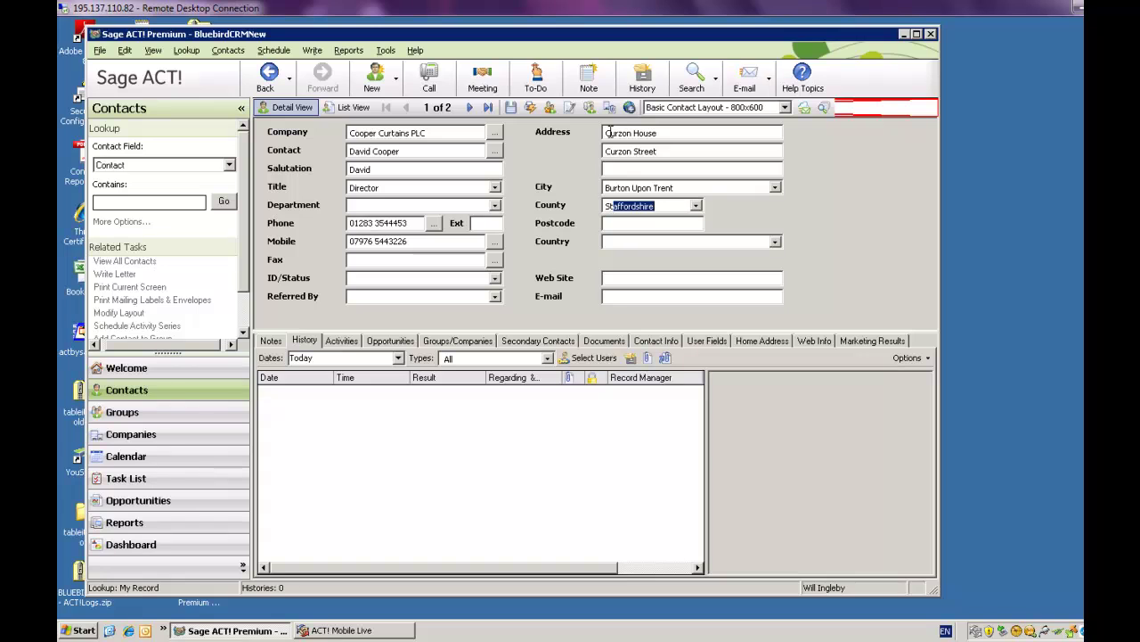
key("Tab")
type("DE14 2United Kingdom")
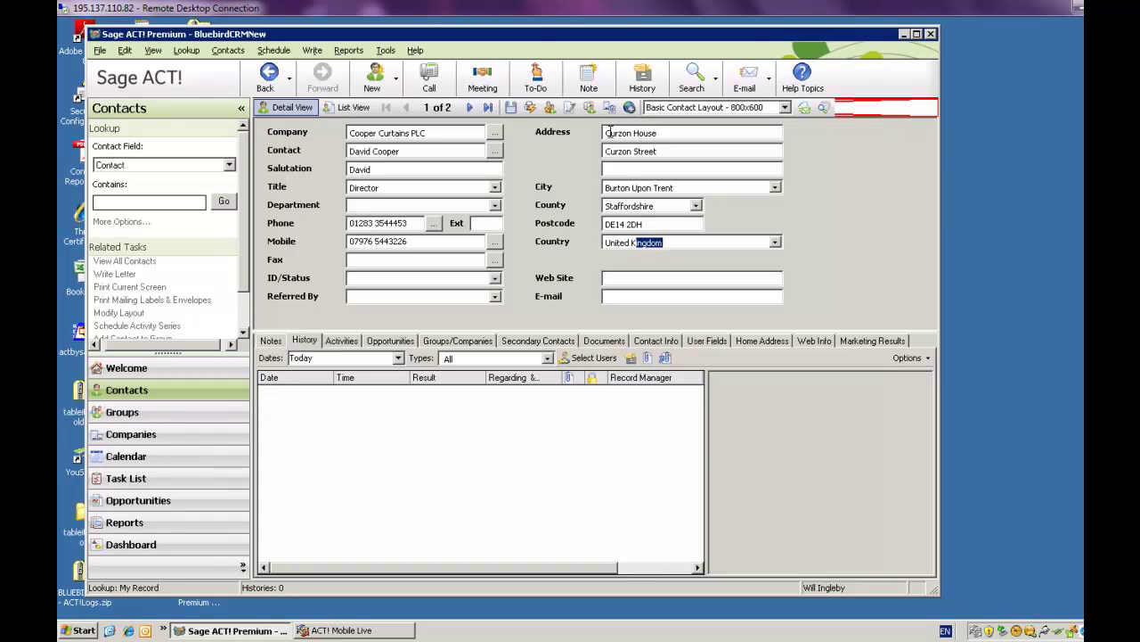
key("Tab")
type("www.coopers.")
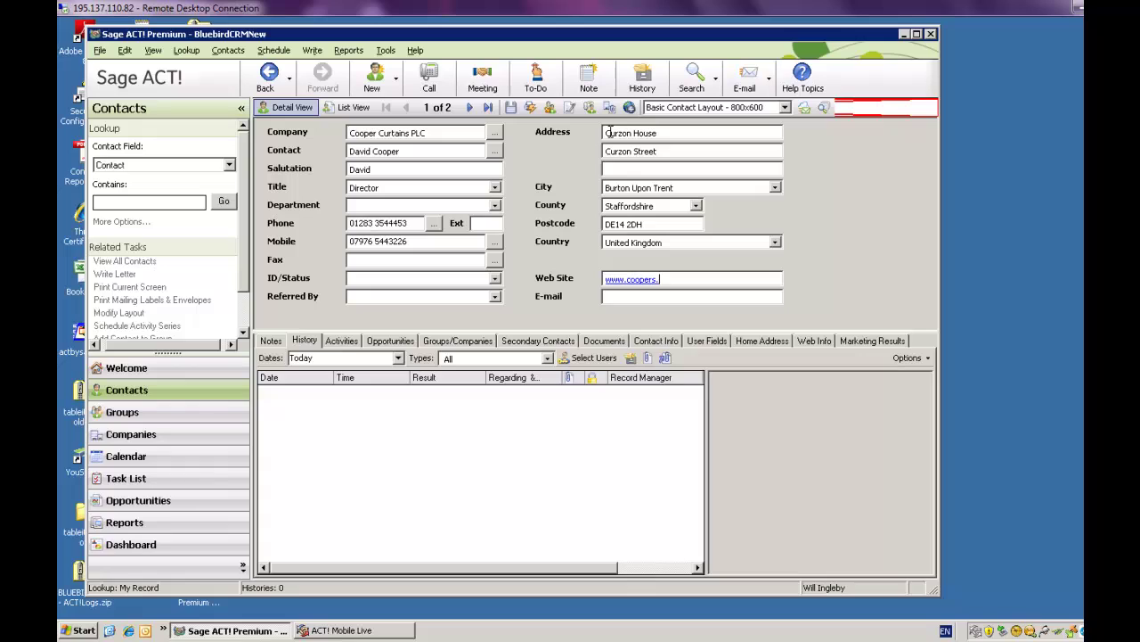
type("com")
key("Tab")
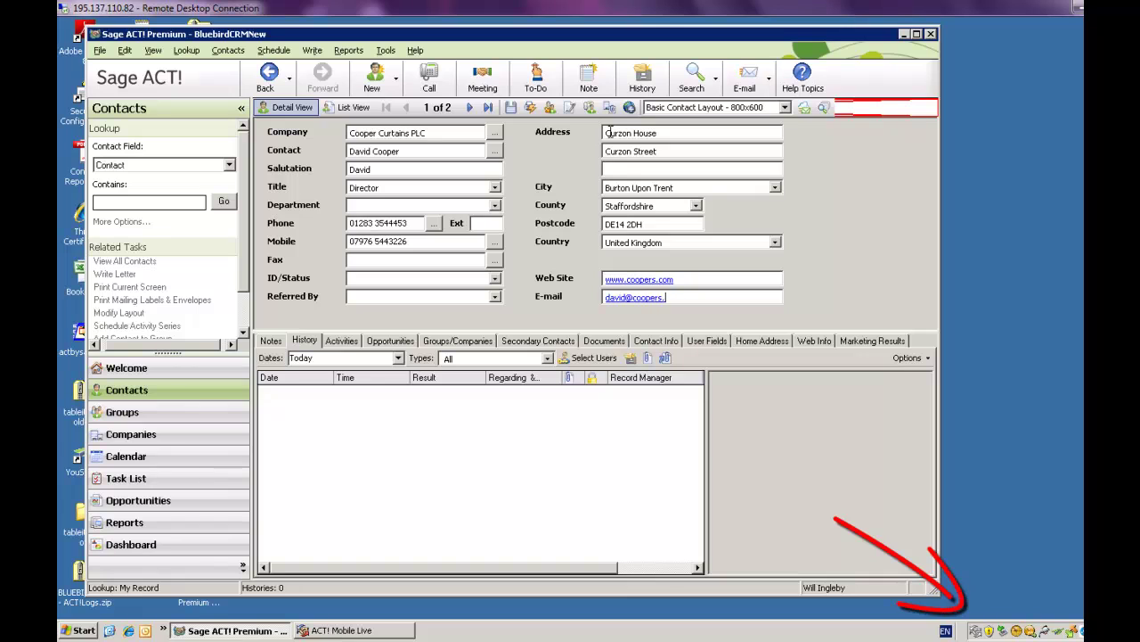
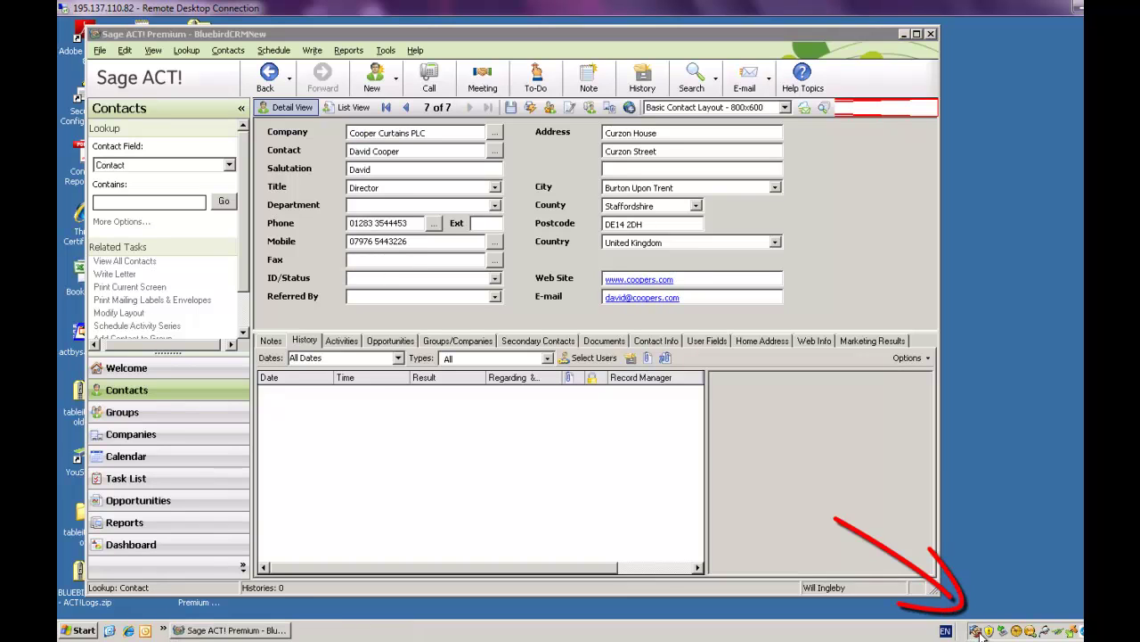
Step: Open ACT! Mobile Live's My Preferences and edit the Contacts sync options
right_click(978, 631)
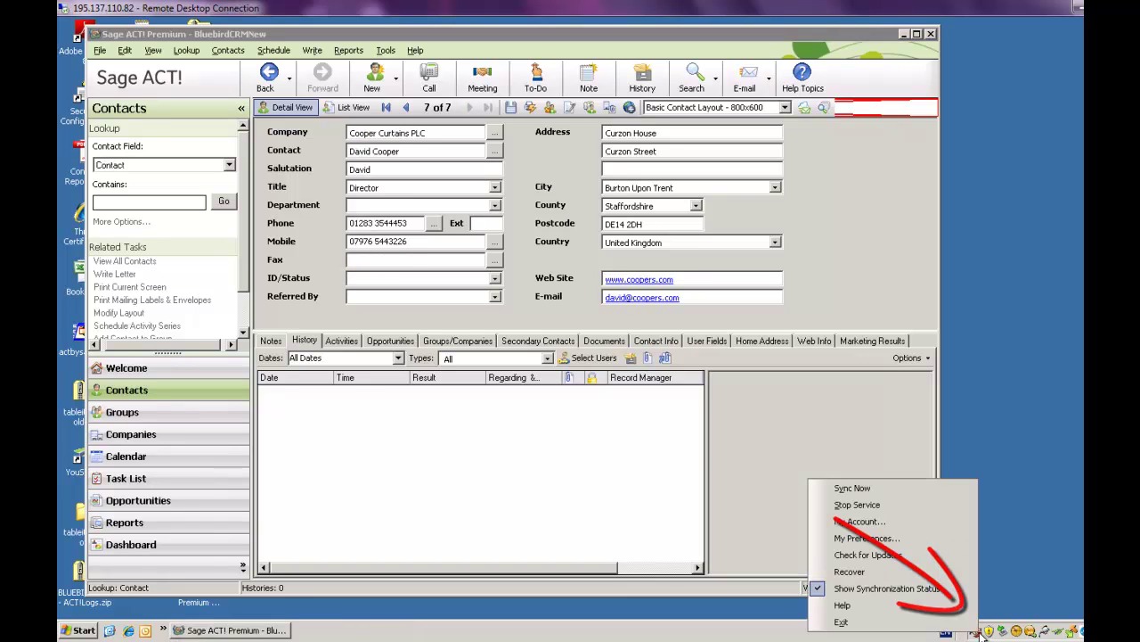
left_click(890, 538)
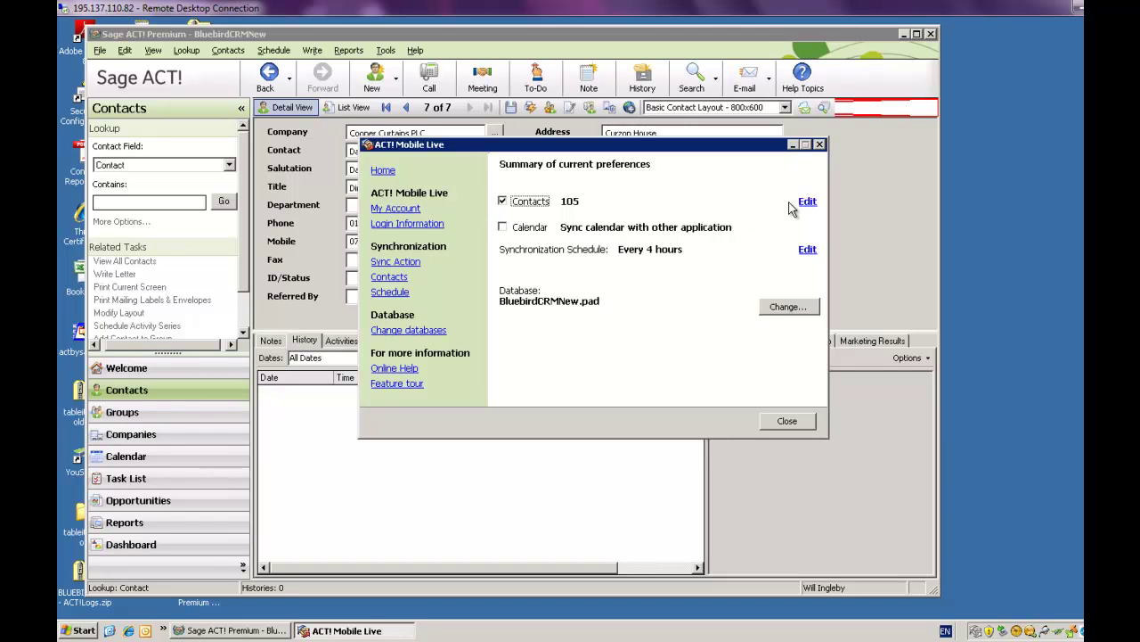
left_click(807, 203)
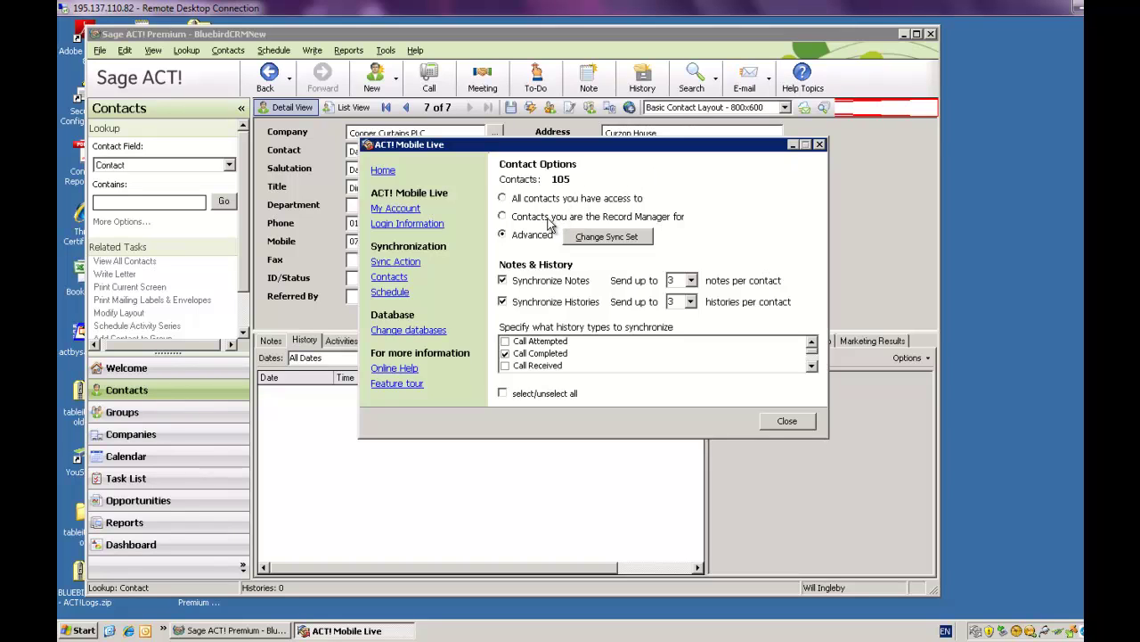
left_click(597, 241)
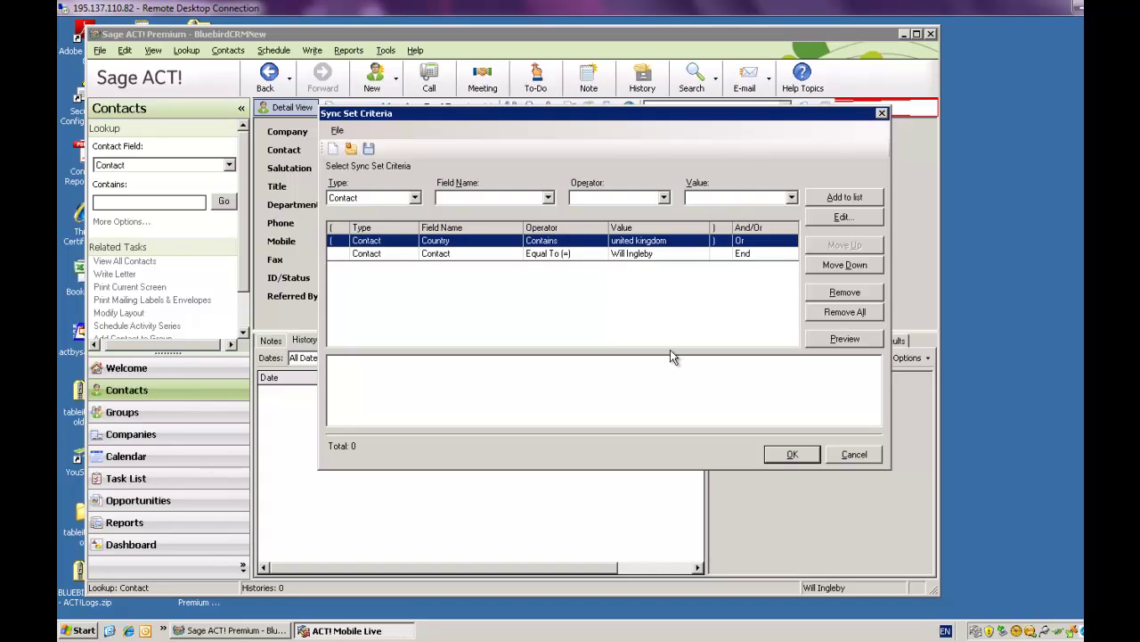
left_click(825, 342)
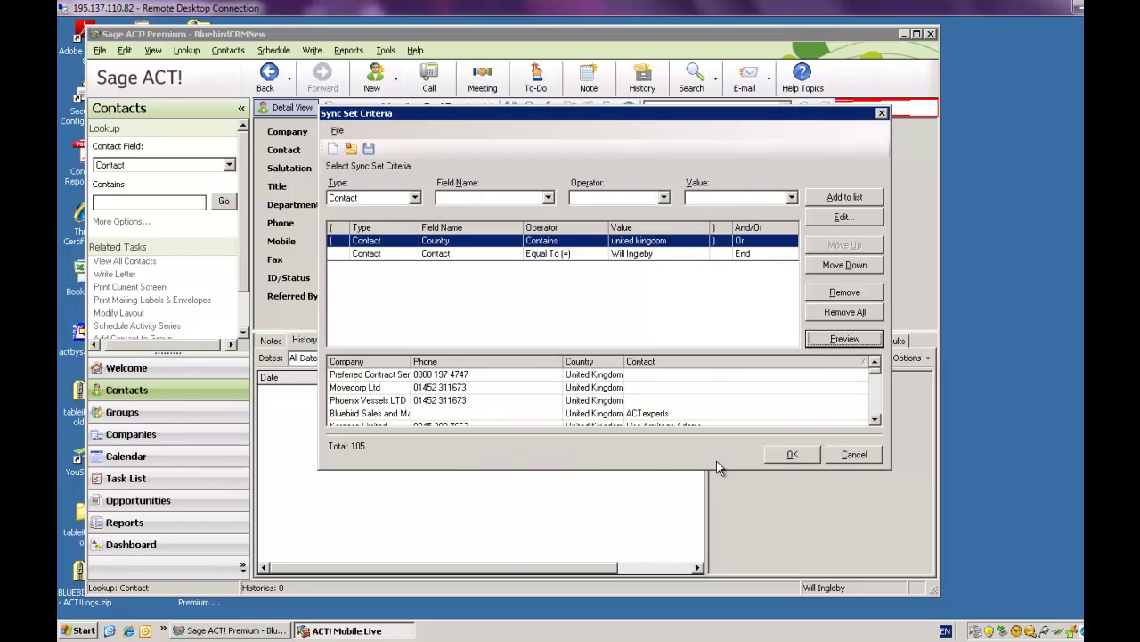
left_click(789, 455)
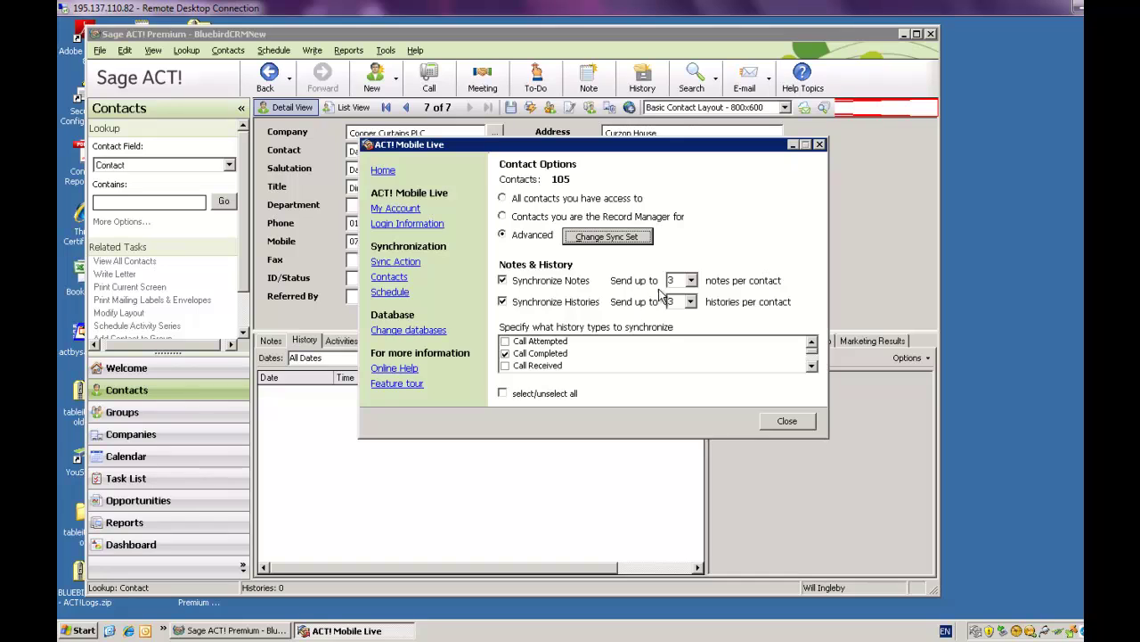
Step: Keep 3 notes per contact and review the history sync settings for the 105 contacts
left_click(694, 283)
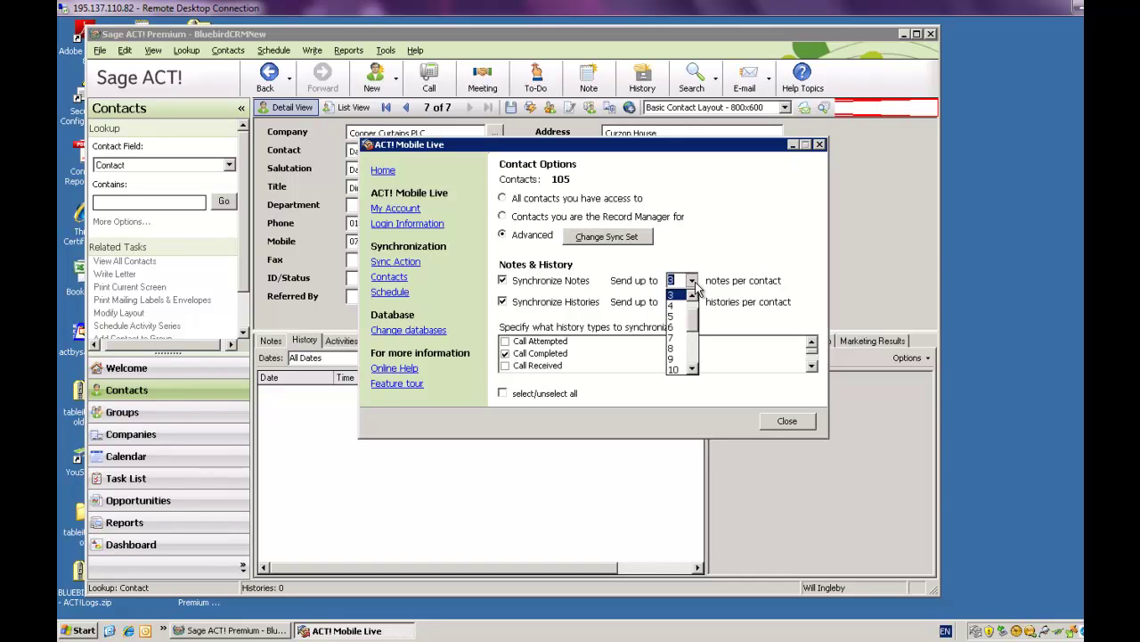
left_click(694, 282)
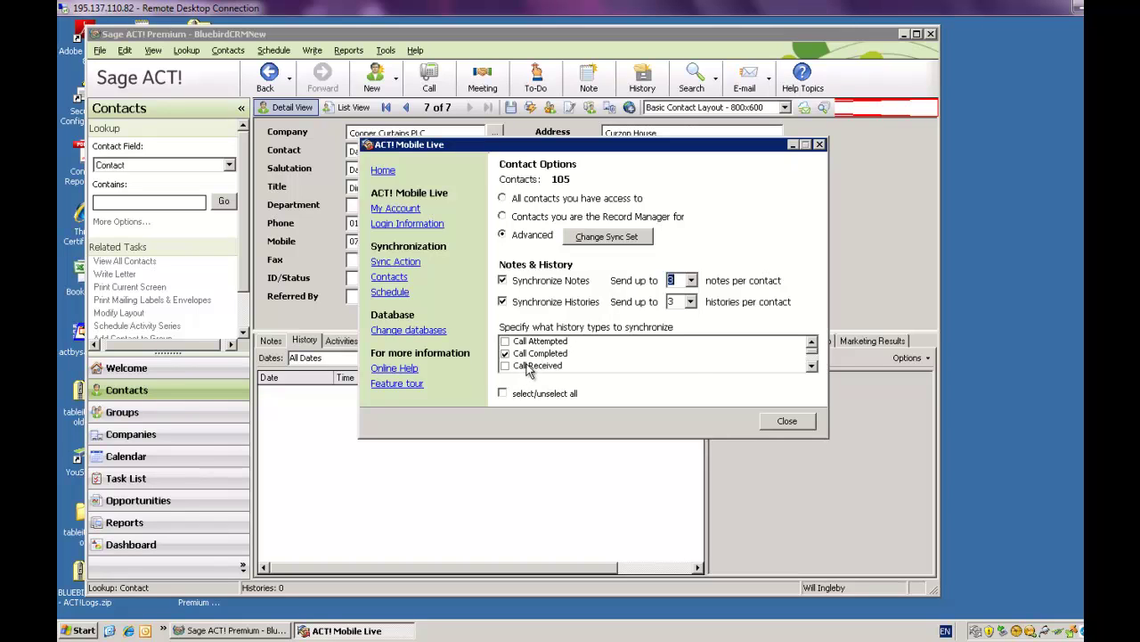
left_click(810, 367)
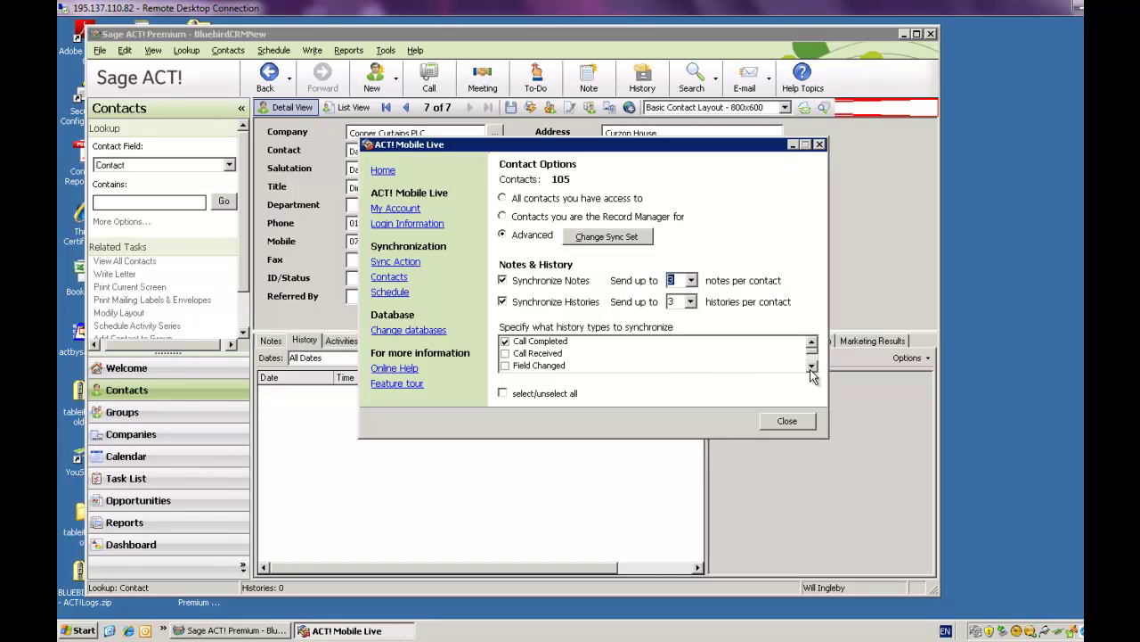
left_click(811, 366)
left_click(811, 366)
left_click(811, 366)
left_click(811, 366)
left_click(811, 367)
left_click(810, 367)
left_click(811, 367)
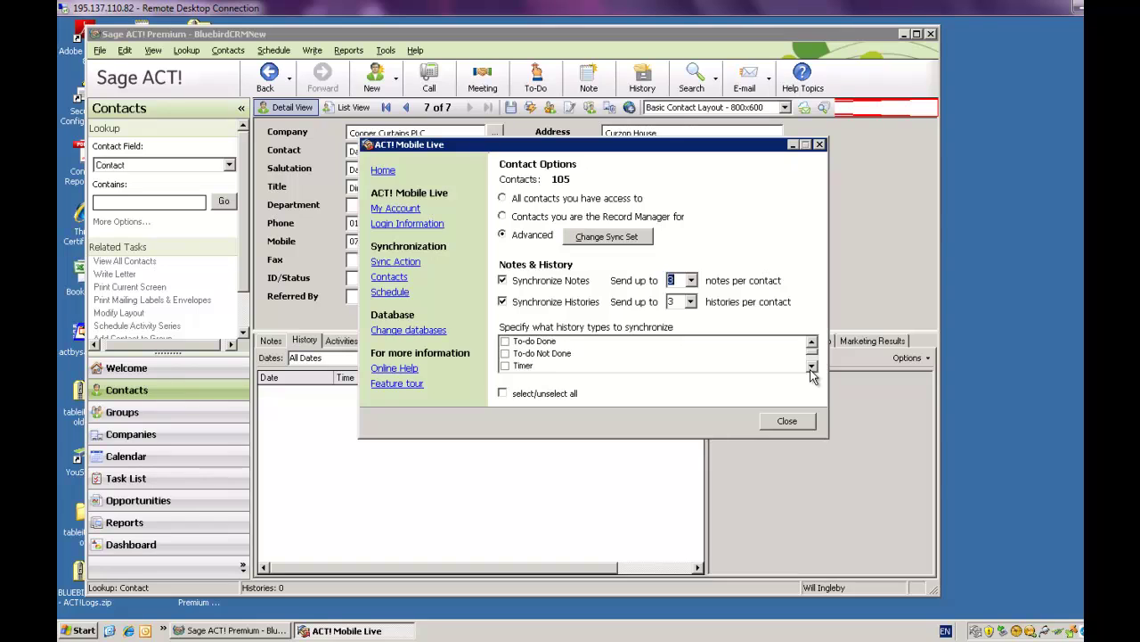
left_click(811, 368)
left_click(811, 367)
left_click(811, 367)
left_click(811, 367)
left_click(811, 368)
left_click(810, 367)
left_click(811, 367)
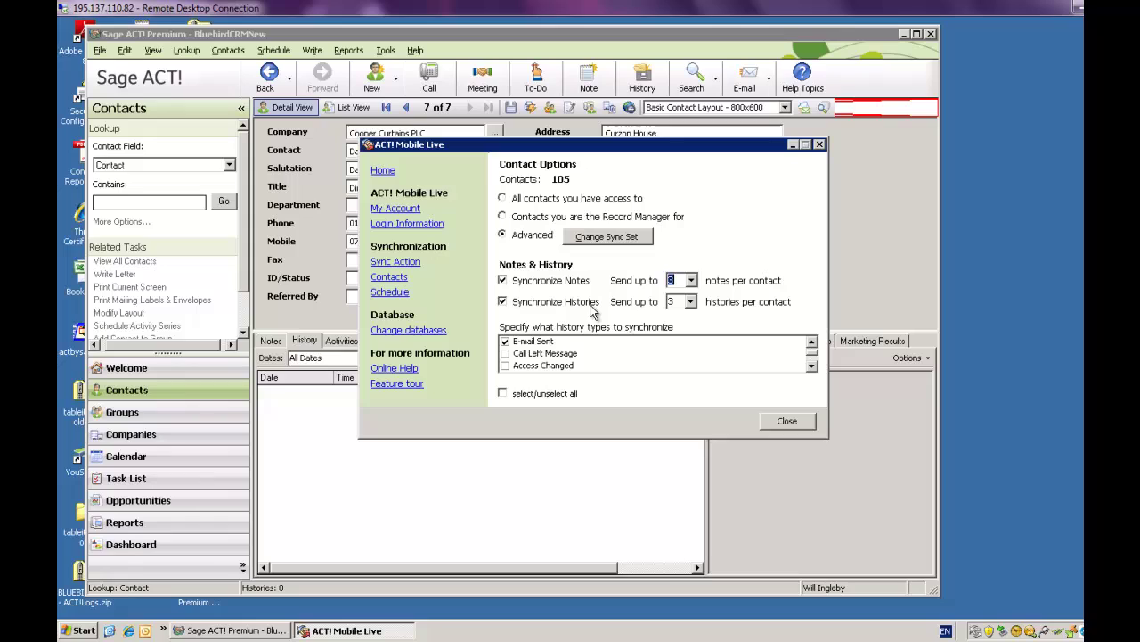
Step: Review the two-way Sync Action, keep the every-4-hours schedule, and close the settings
left_click(413, 264)
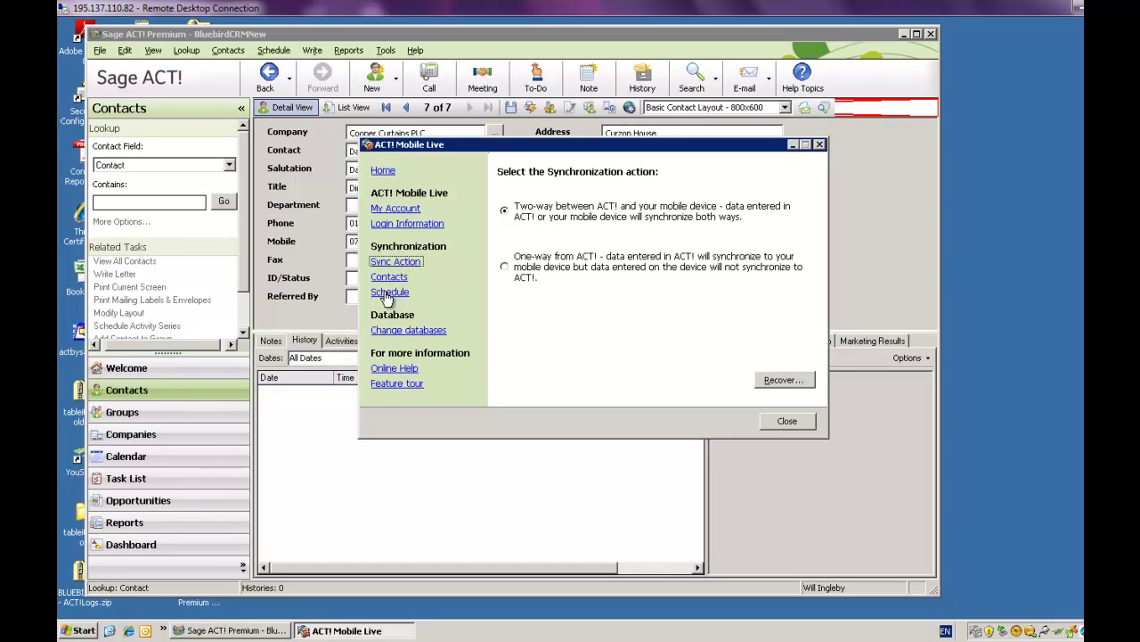
left_click(390, 292)
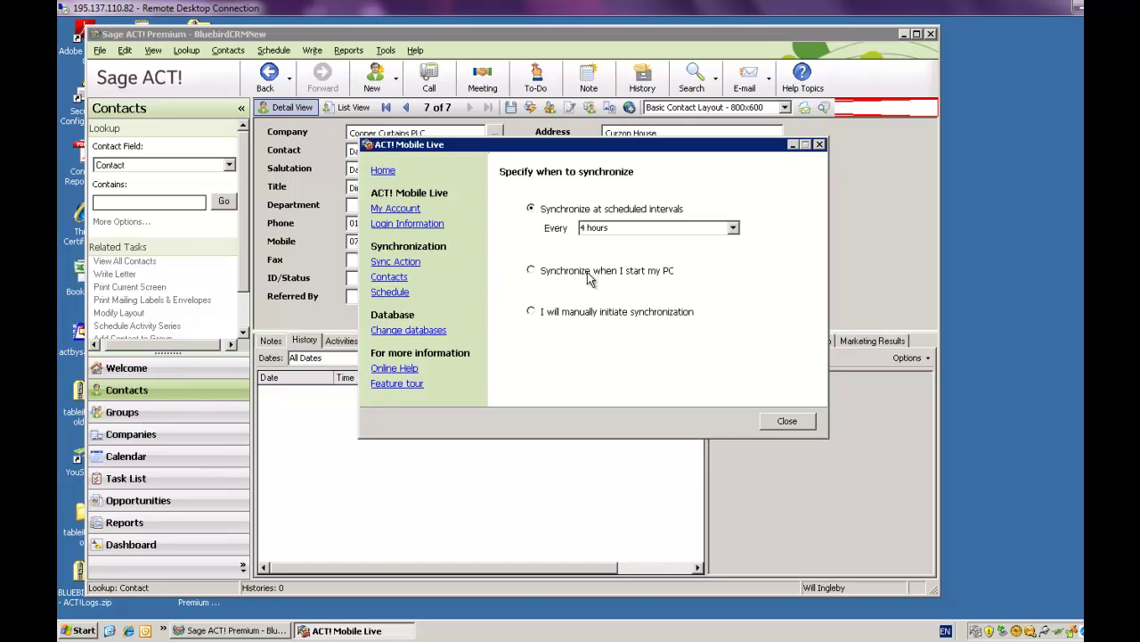
left_click(733, 228)
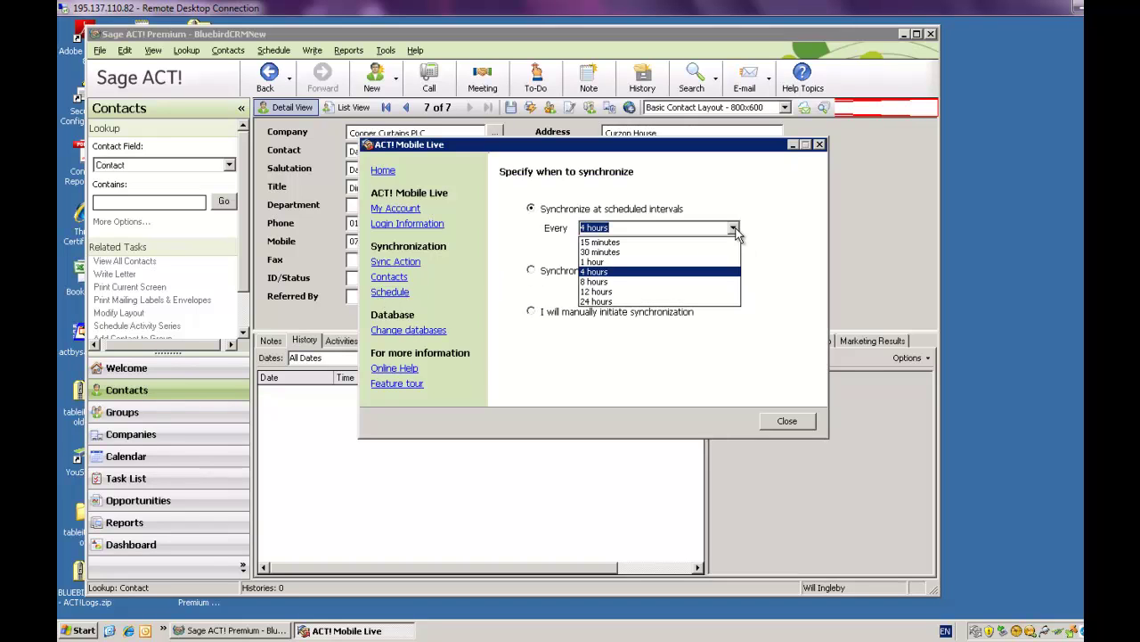
left_click(719, 198)
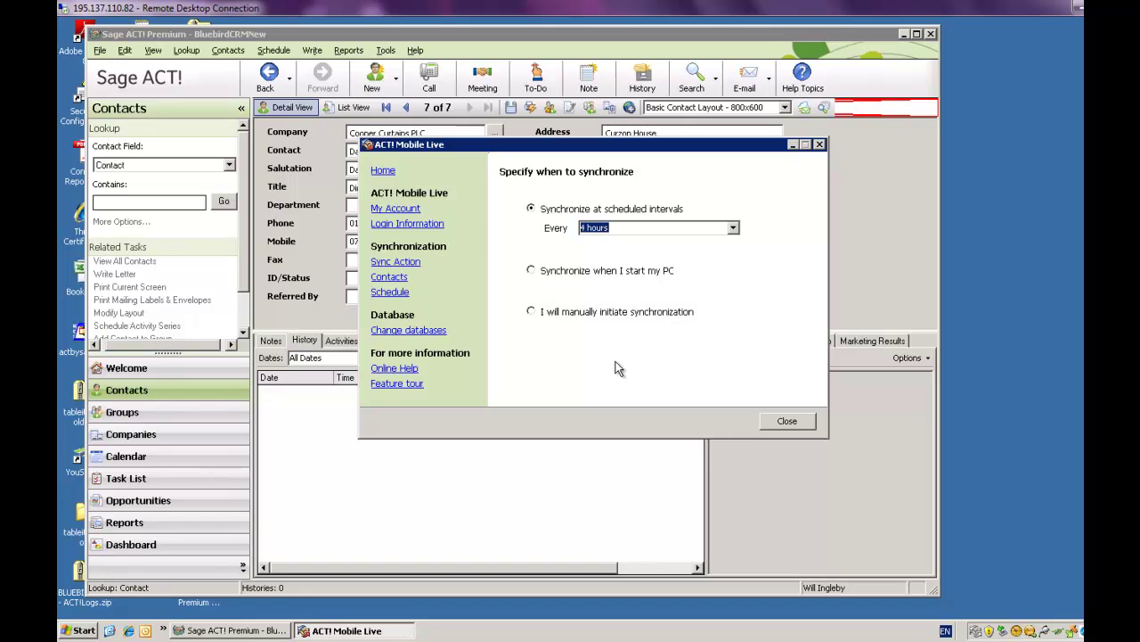
left_click(787, 421)
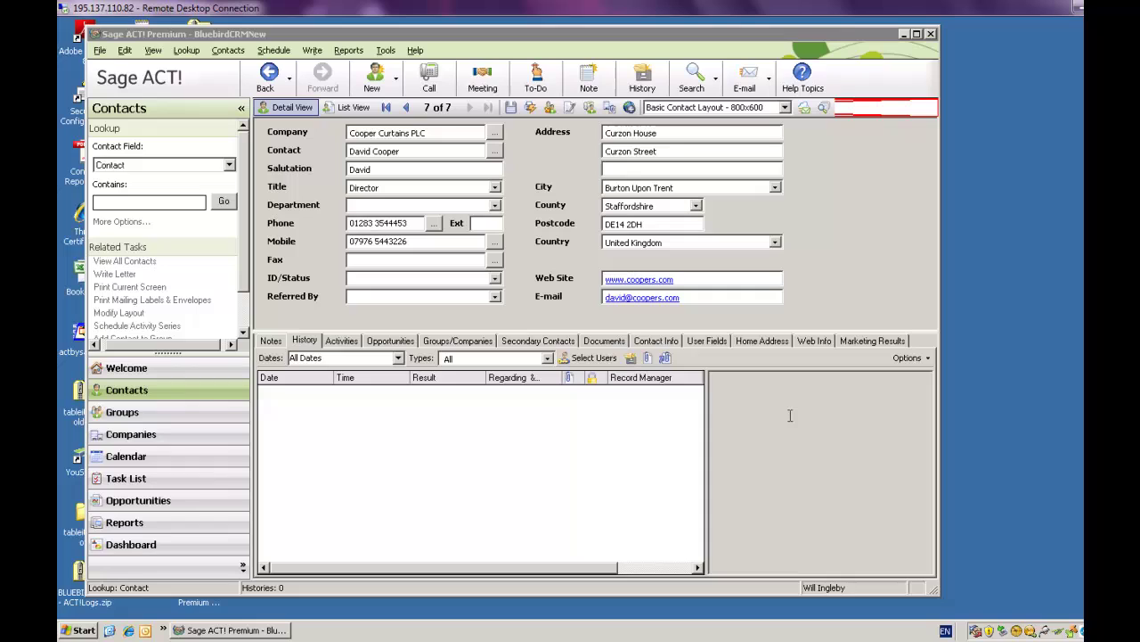
Step: Run Sync Now to upload all 108 records to the portal, then close the status window
right_click(977, 631)
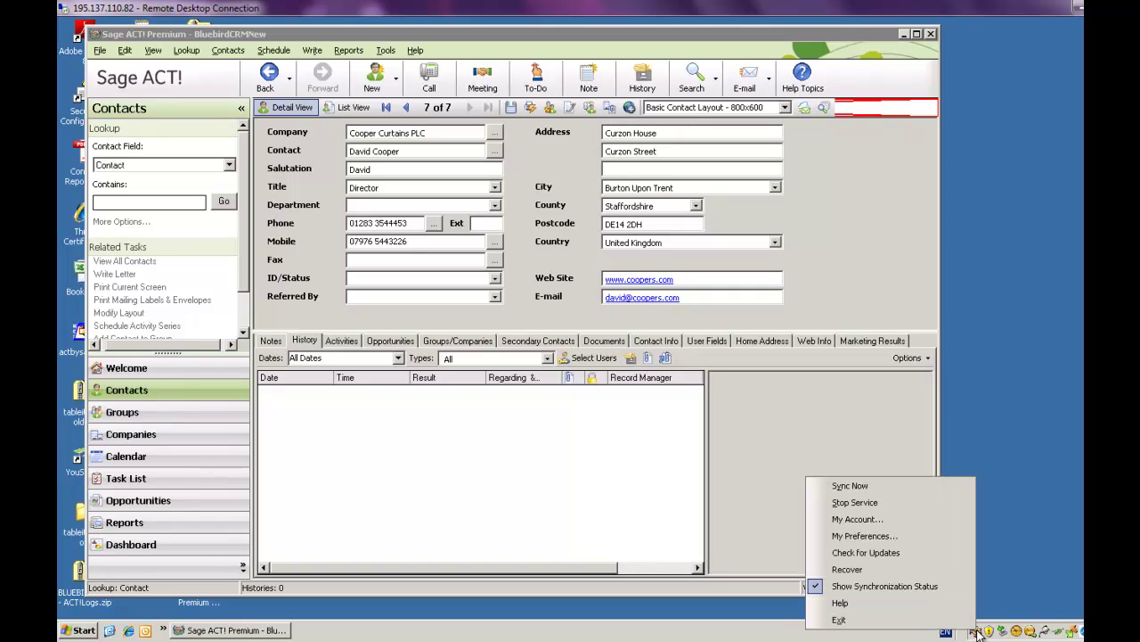
left_click(849, 485)
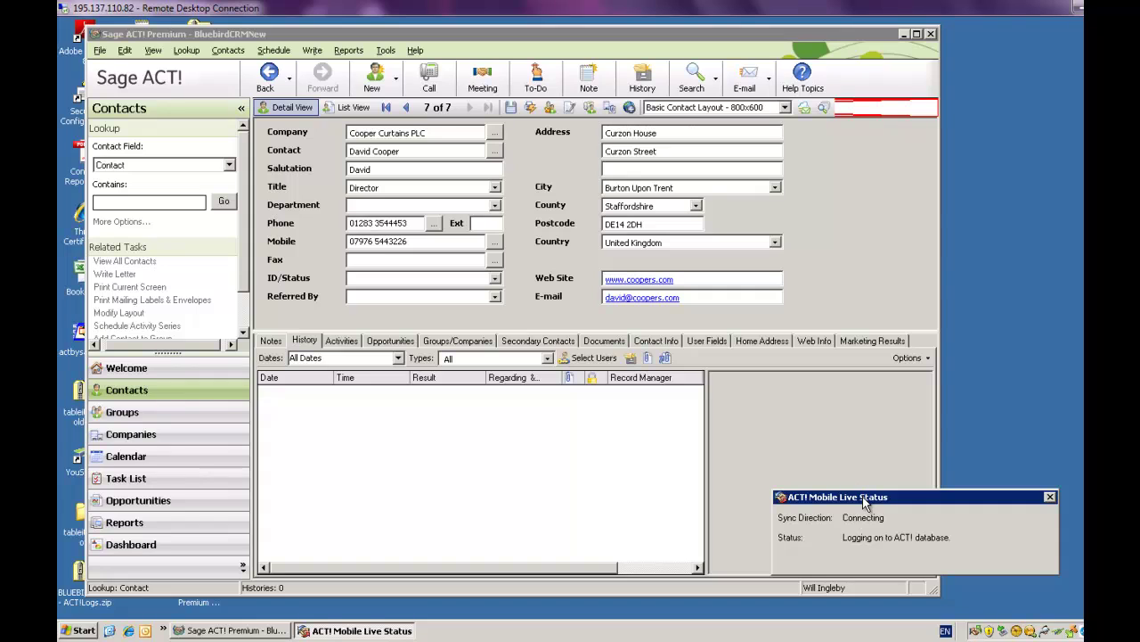
left_click_drag(862, 496, 827, 478)
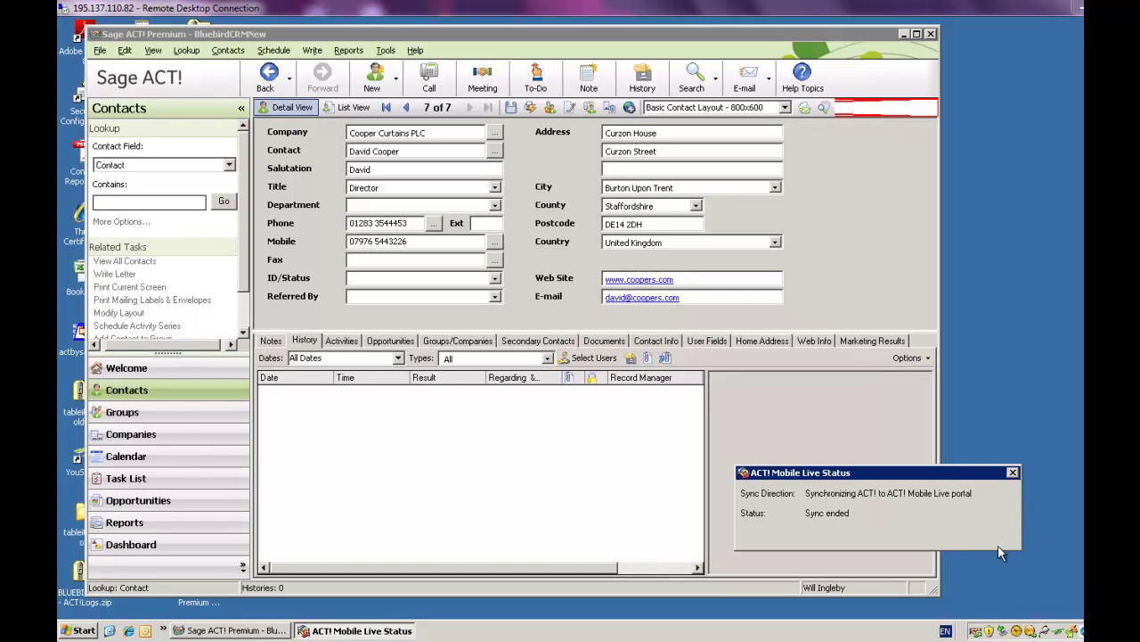
left_click(1014, 472)
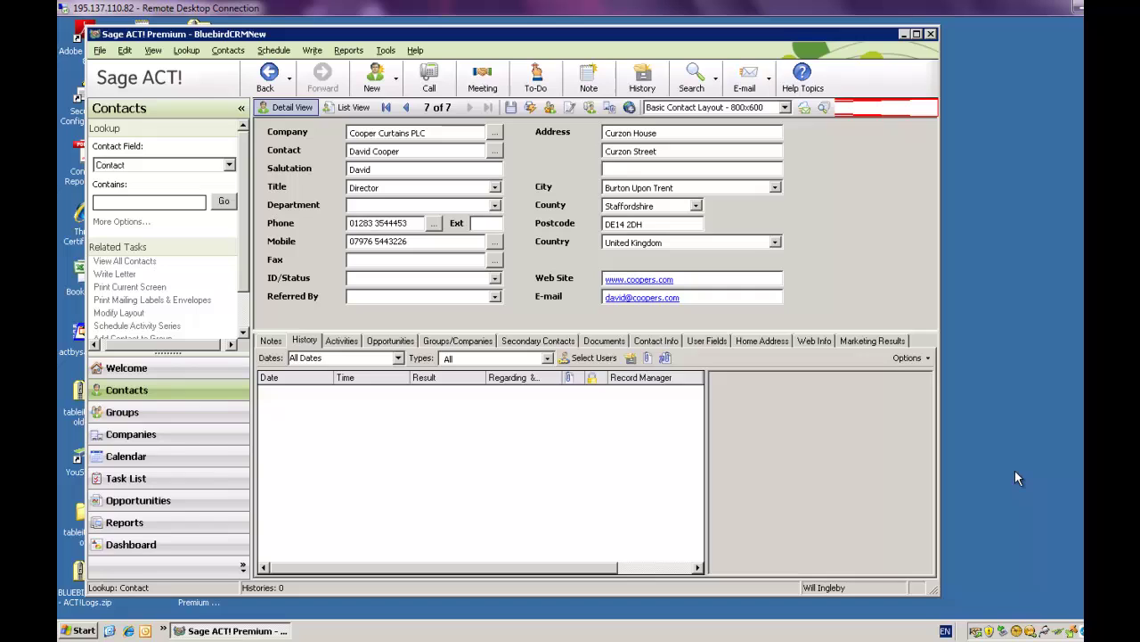
Step: Open My Account in the web portal and search the Find box for the new contact
right_click(973, 631)
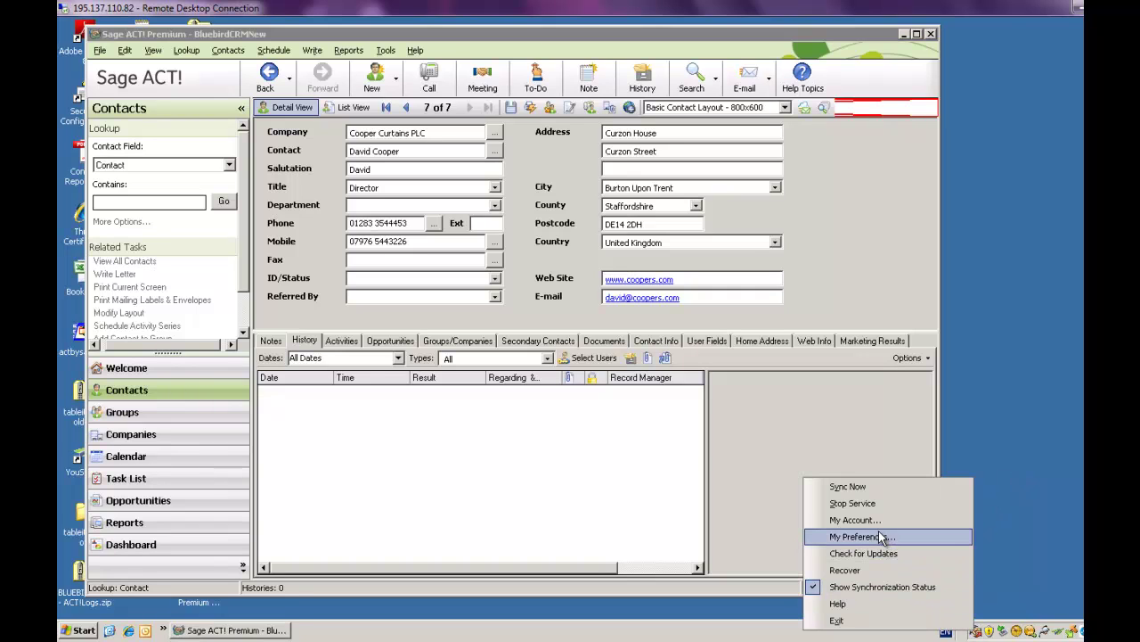
left_click(869, 517)
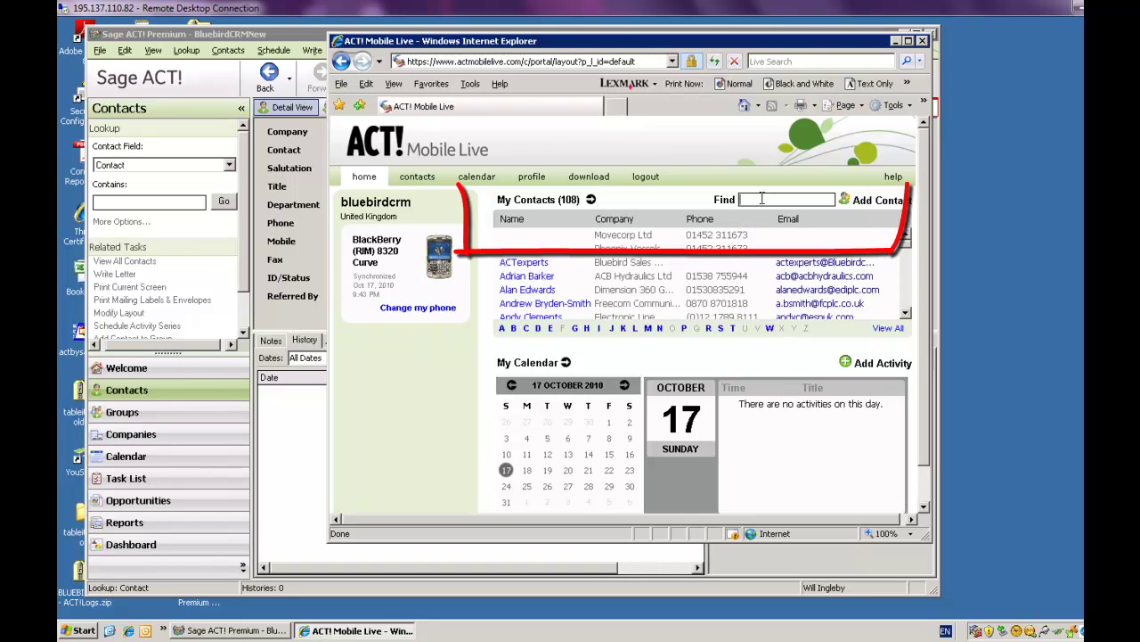
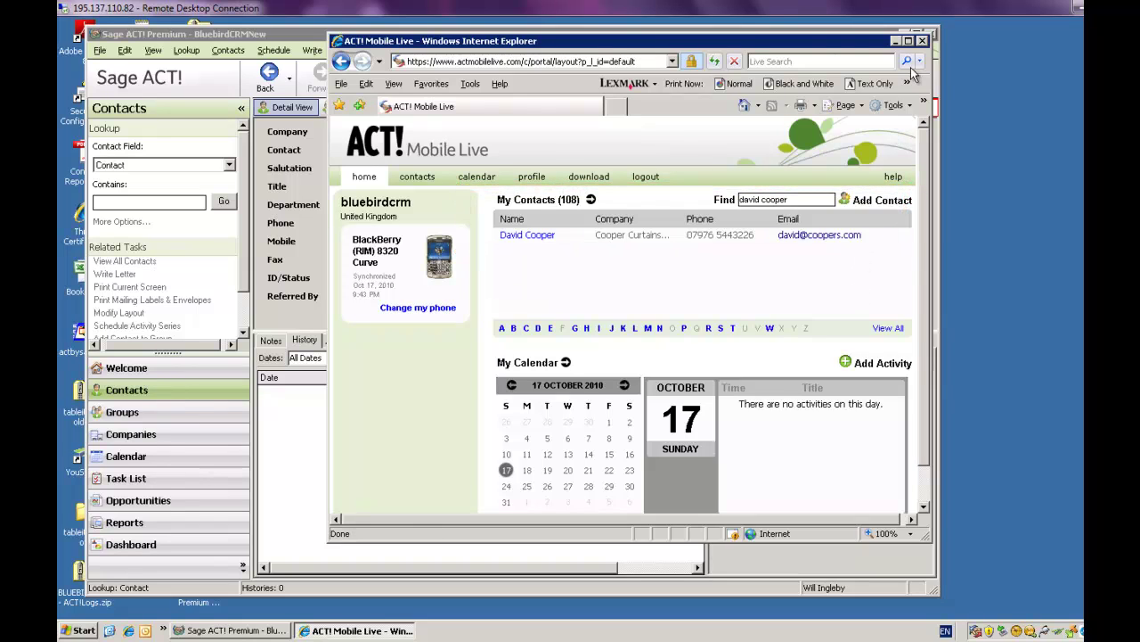
Step: Close the portal browser and switch to the BBScreenStream BlackBerry mirror
left_click(922, 41)
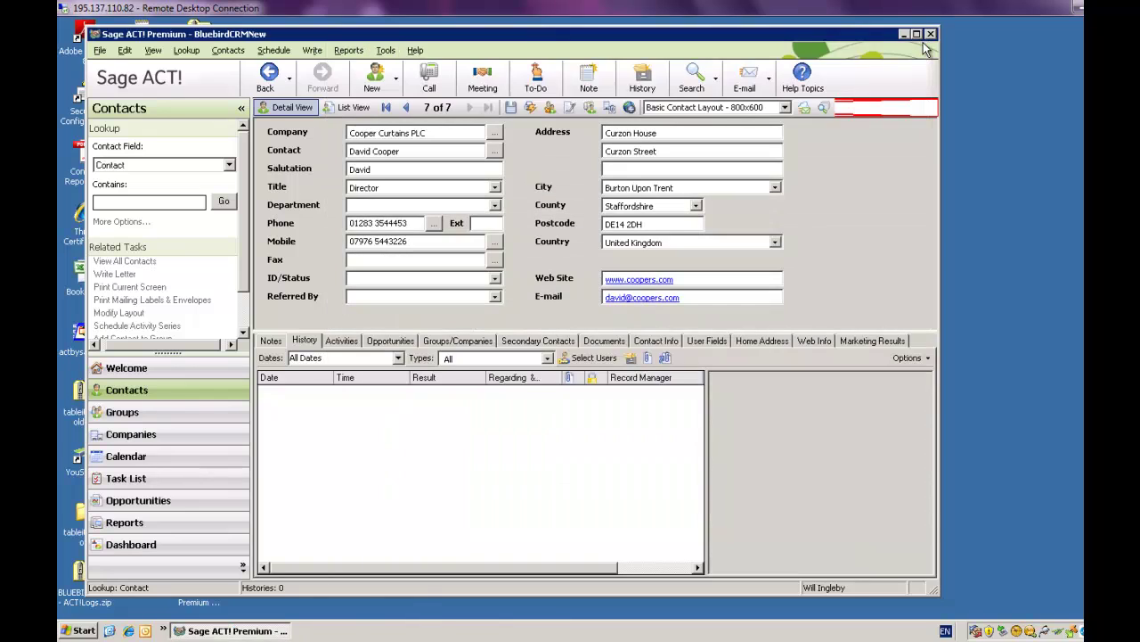
key("alt+Tab")
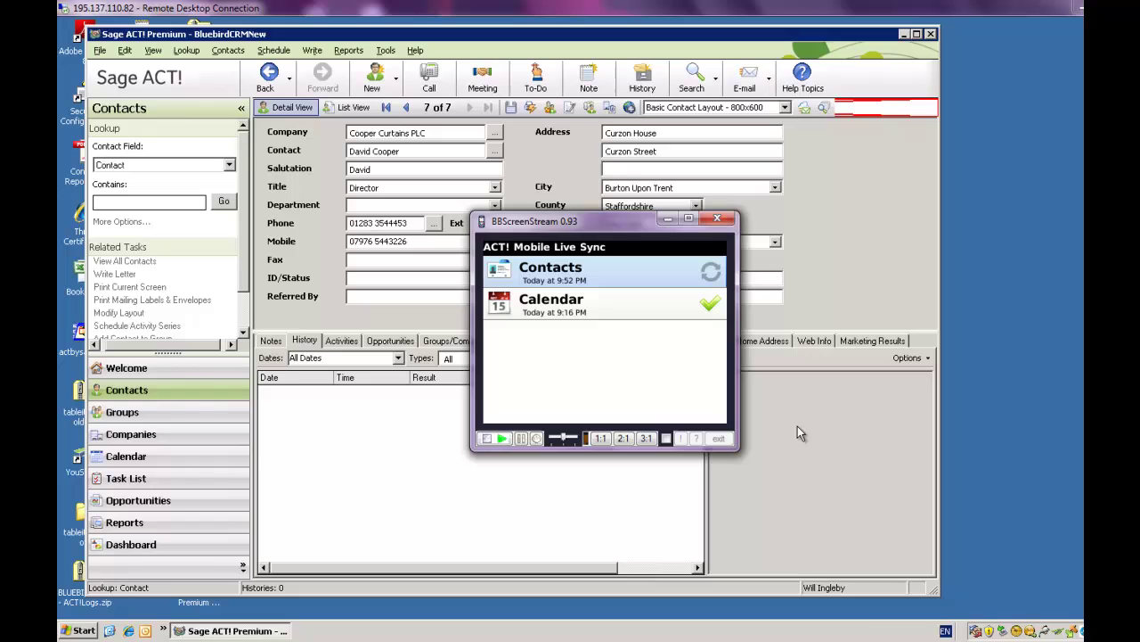
Step: Sync the device's Managing Director title back into ACT! and refresh the contact record
right_click(977, 631)
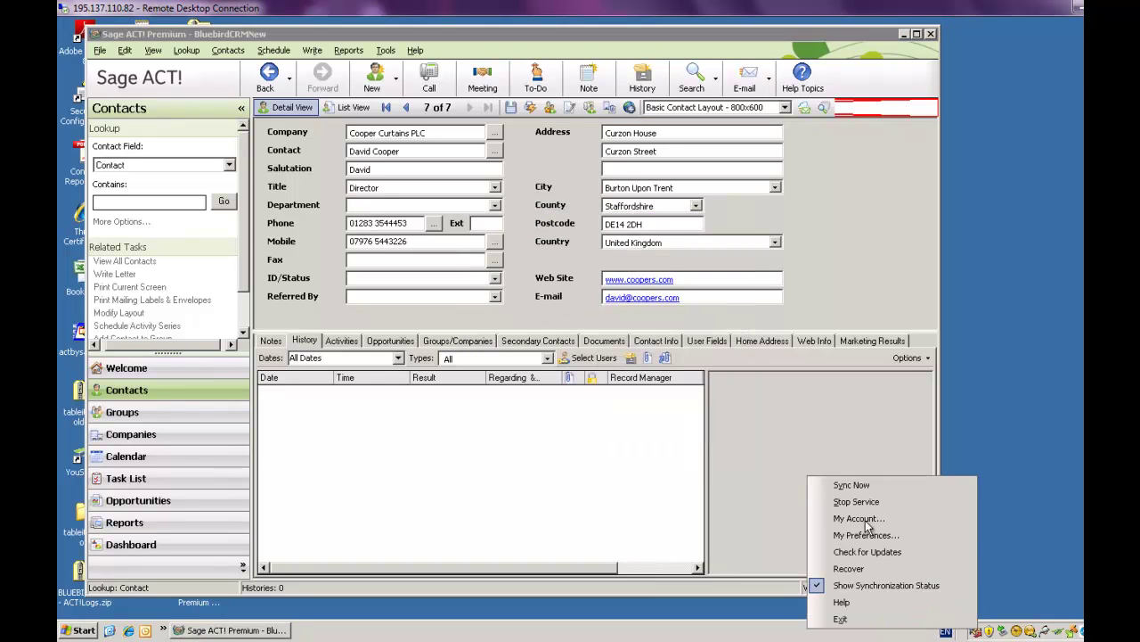
left_click(849, 486)
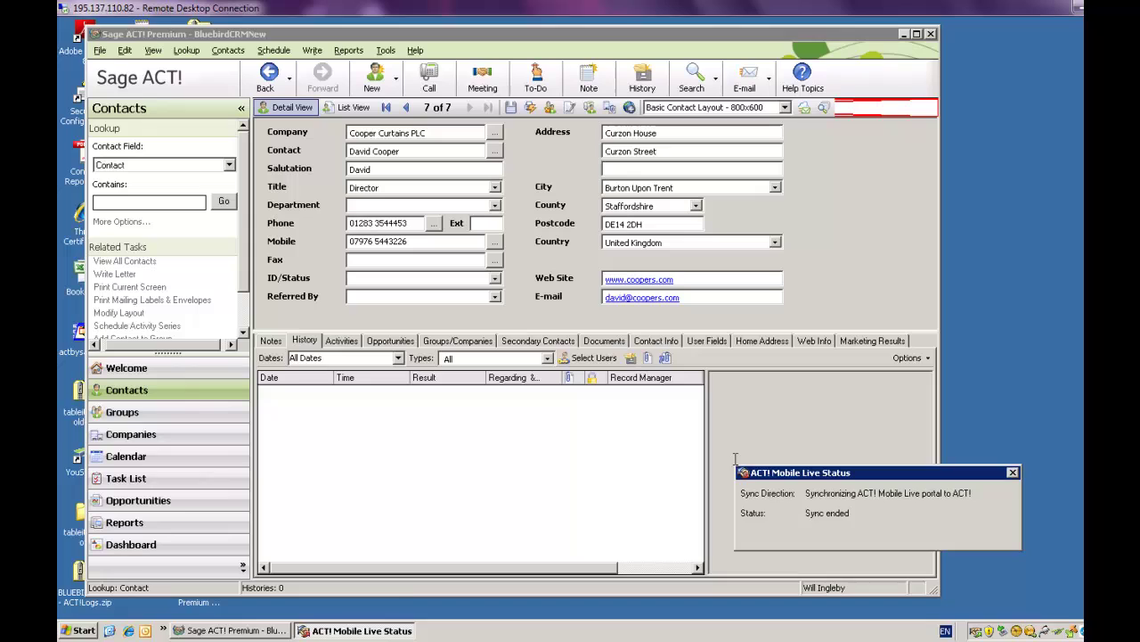
left_click(1013, 471)
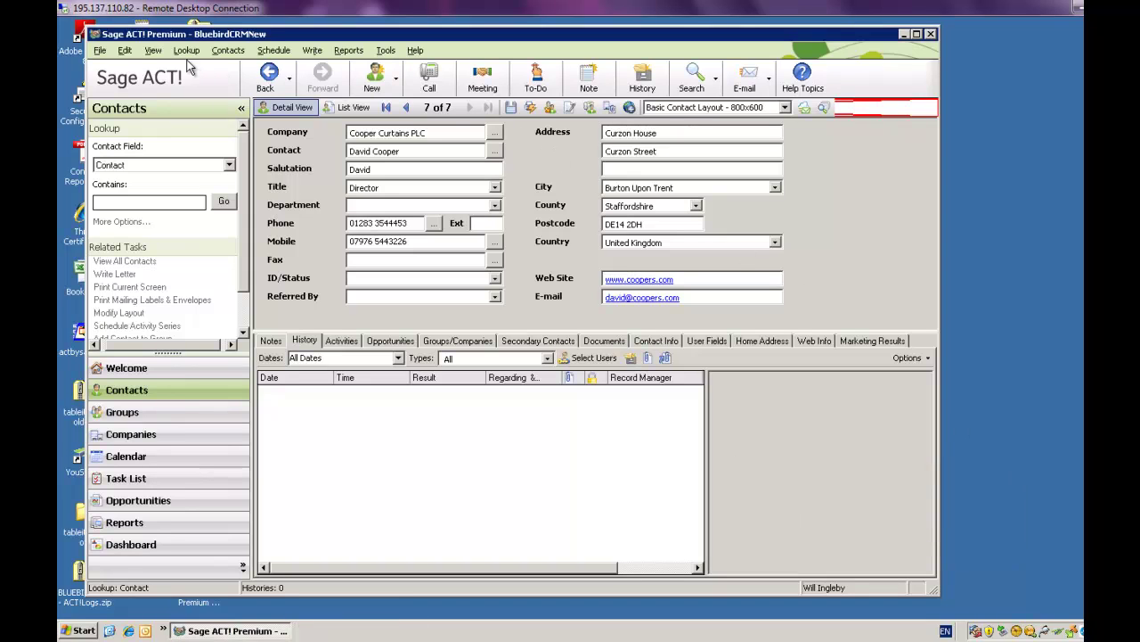
left_click(153, 50)
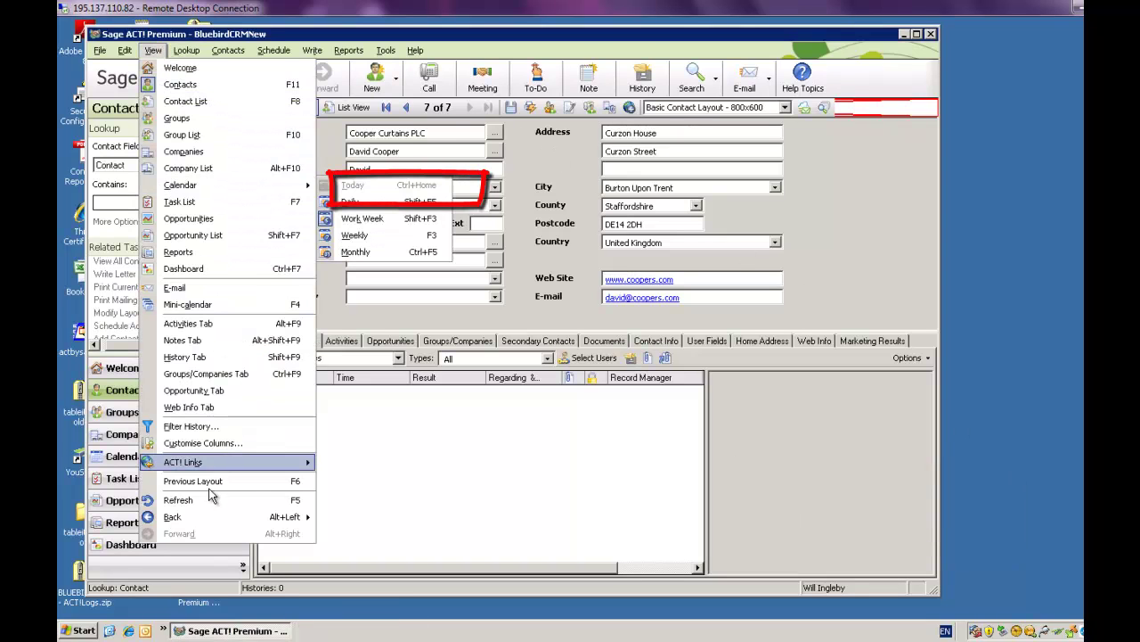
left_click(182, 500)
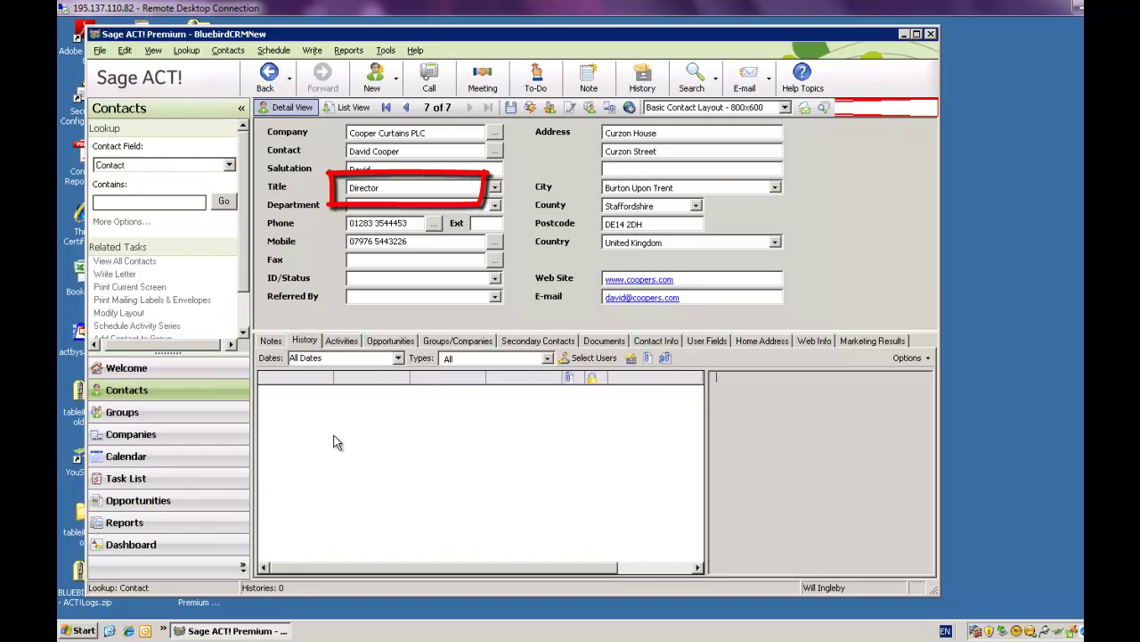